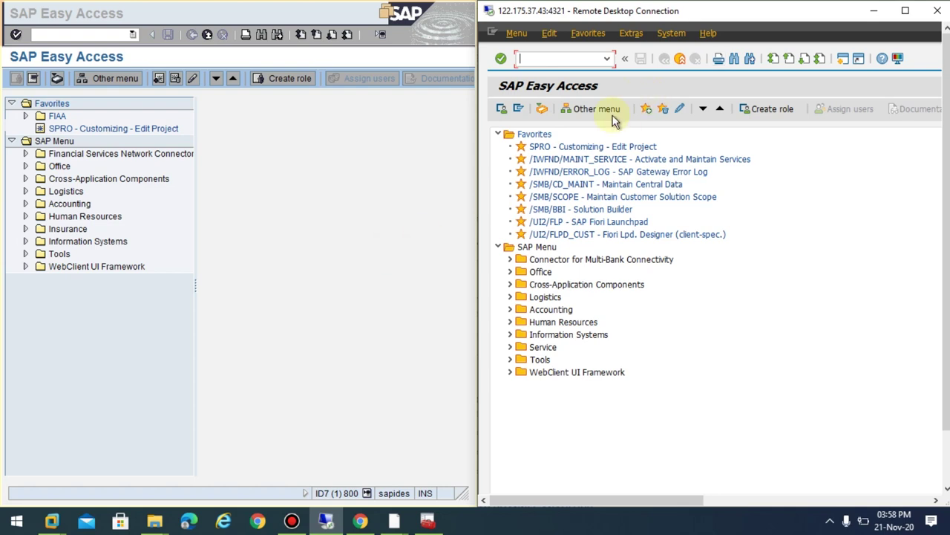
Widen the navigation tree of the ID7 SAP session and view its system information.
{"action": "left_click_drag", "start_coordinate": [196, 287], "coordinate": [239, 288]}
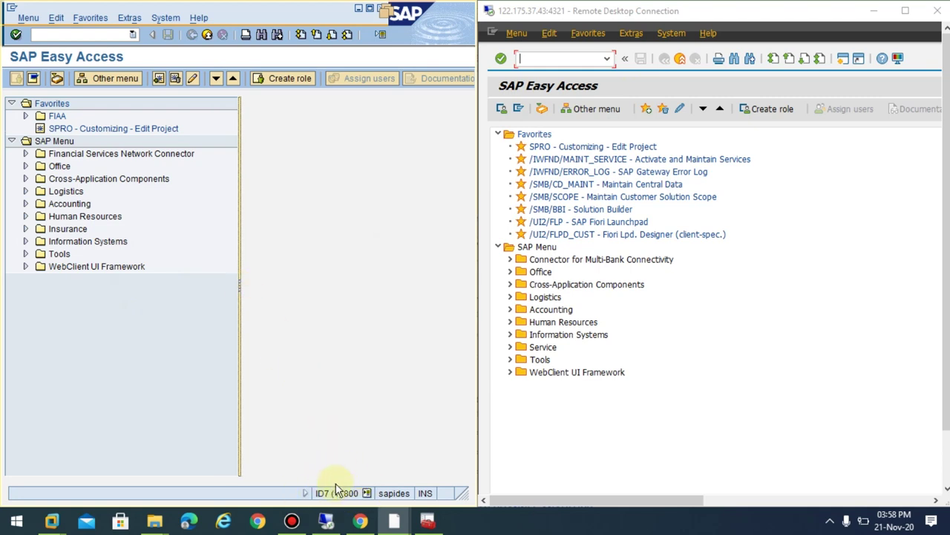
{"action": "left_click", "coordinate": [367, 493]}
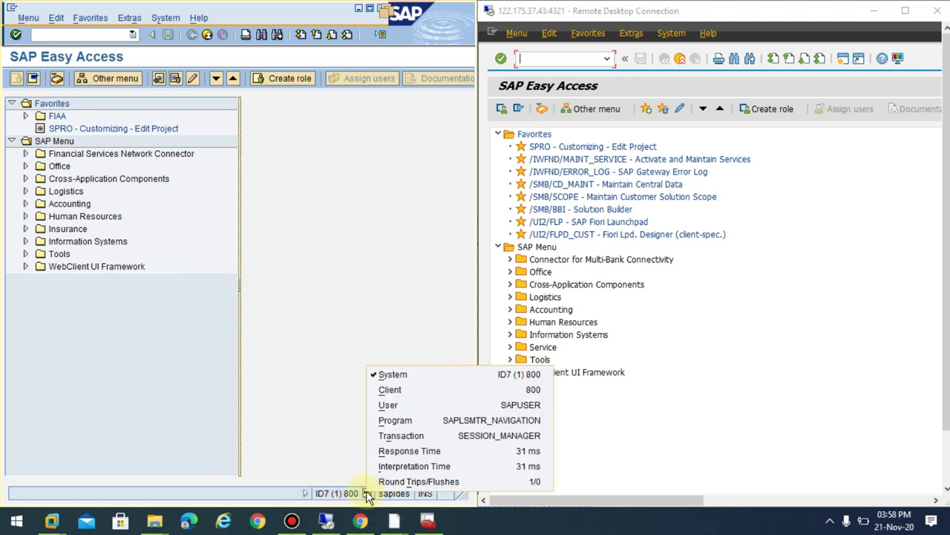
{"action": "left_click", "coordinate": [294, 357]}
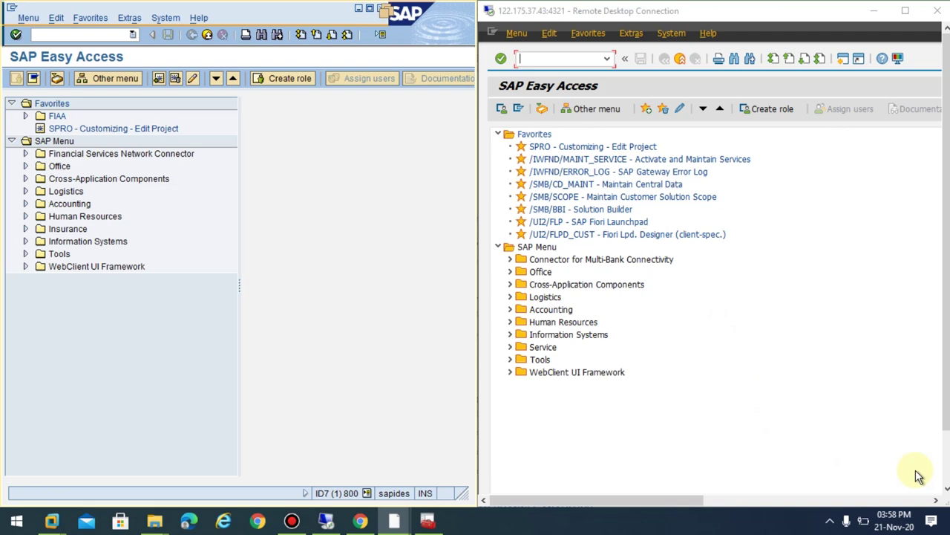
Arrange the Remote Desktop window and the sapides VMware window side by side.
{"action": "left_click", "coordinate": [945, 475]}
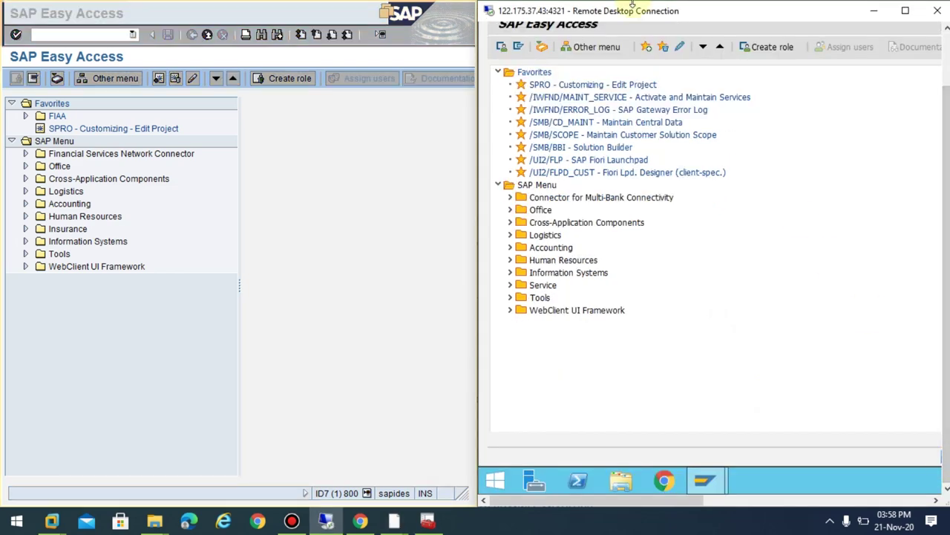
{"action": "left_click_drag", "start_coordinate": [648, 17], "coordinate": [948, 121]}
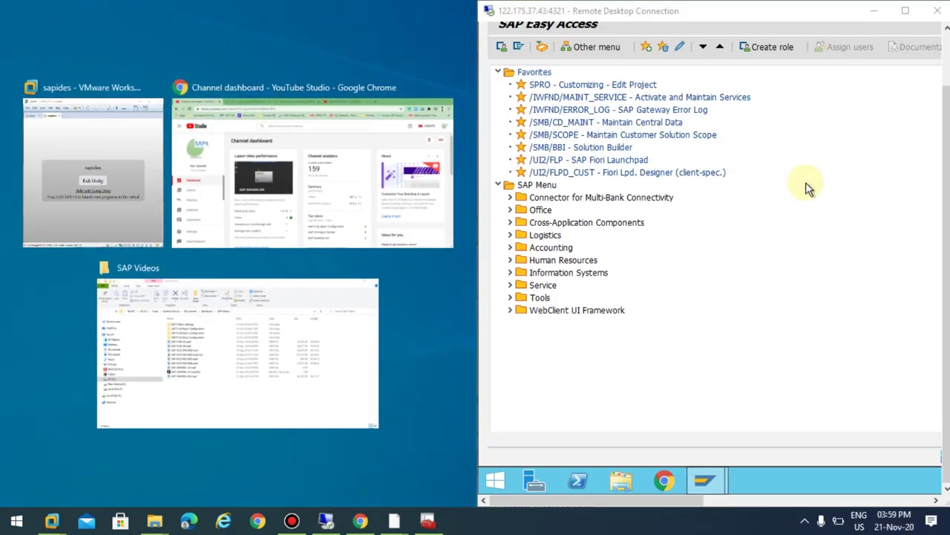
{"action": "left_click", "coordinate": [101, 207]}
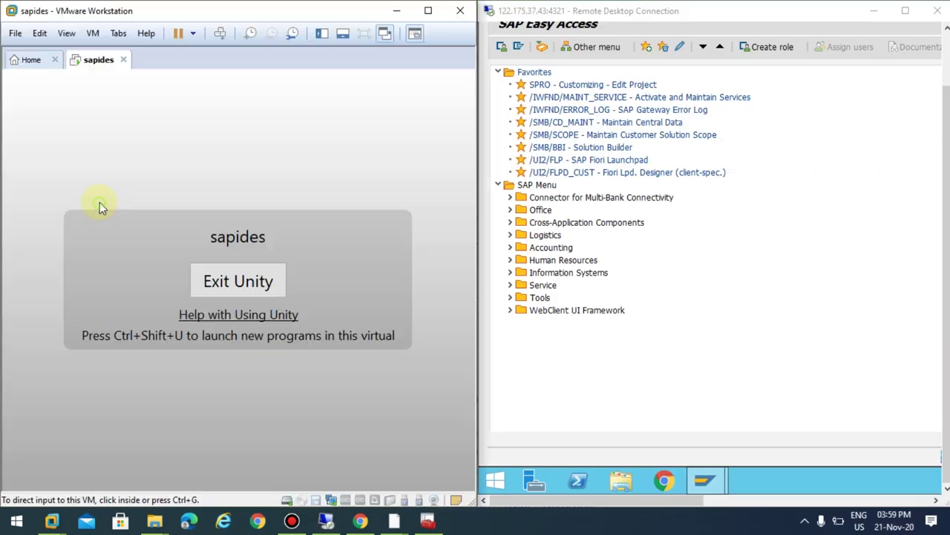
View the sapides instances of ID7 in the sapmmc console and return to the two SAP Easy Access sessions.
{"action": "left_click", "coordinate": [427, 521]}
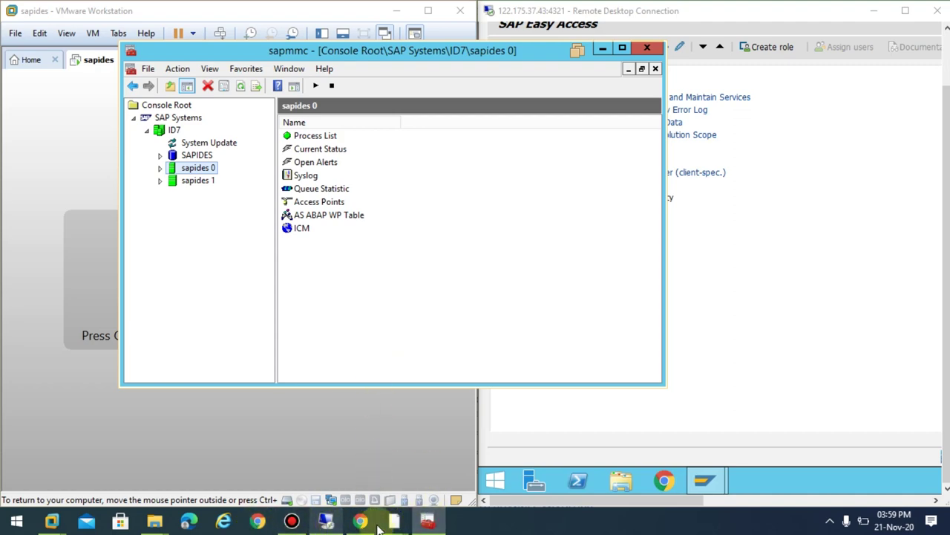
{"action": "mouse_move", "coordinate": [428, 522]}
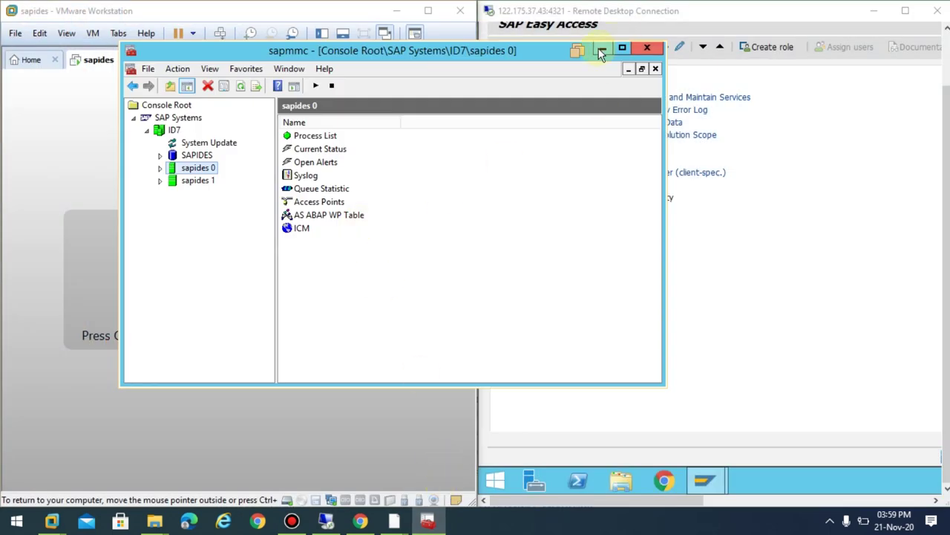
{"action": "left_click", "coordinate": [601, 51]}
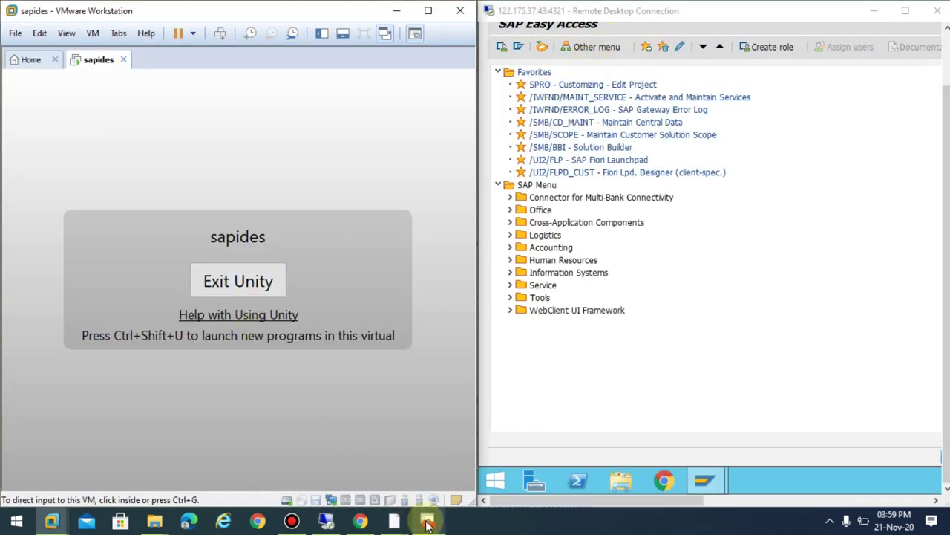
{"action": "mouse_move", "coordinate": [431, 522]}
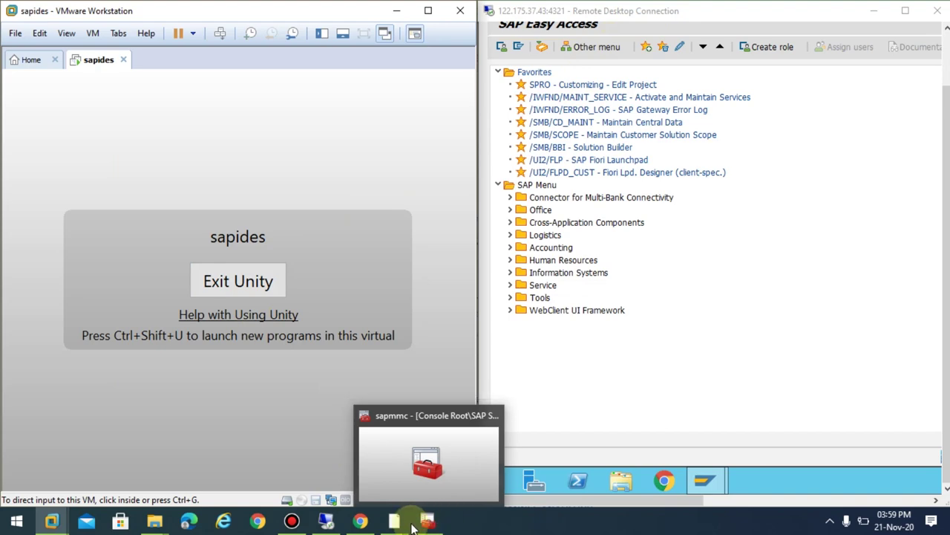
{"action": "mouse_move", "coordinate": [392, 520]}
{"action": "left_click", "coordinate": [438, 450]}
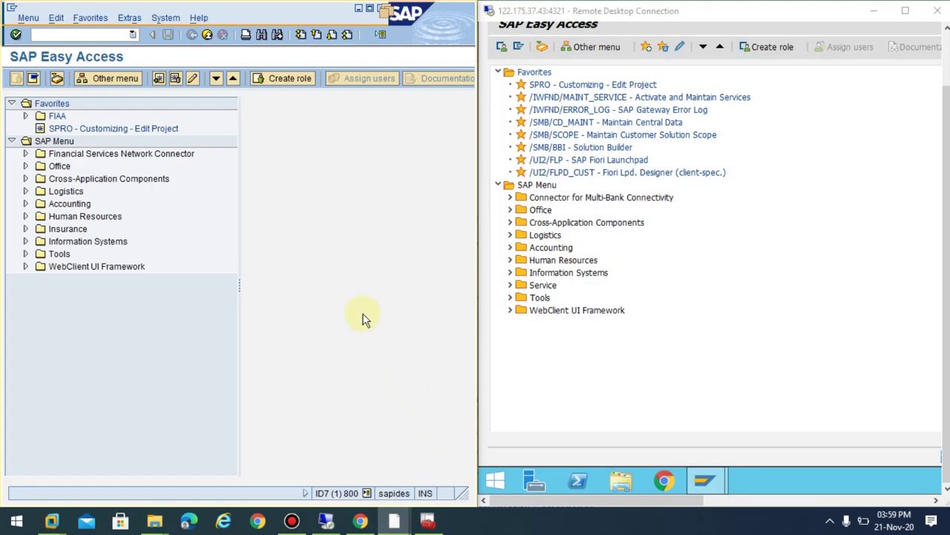
{"action": "left_click_drag", "start_coordinate": [946, 223], "coordinate": [948, 89]}
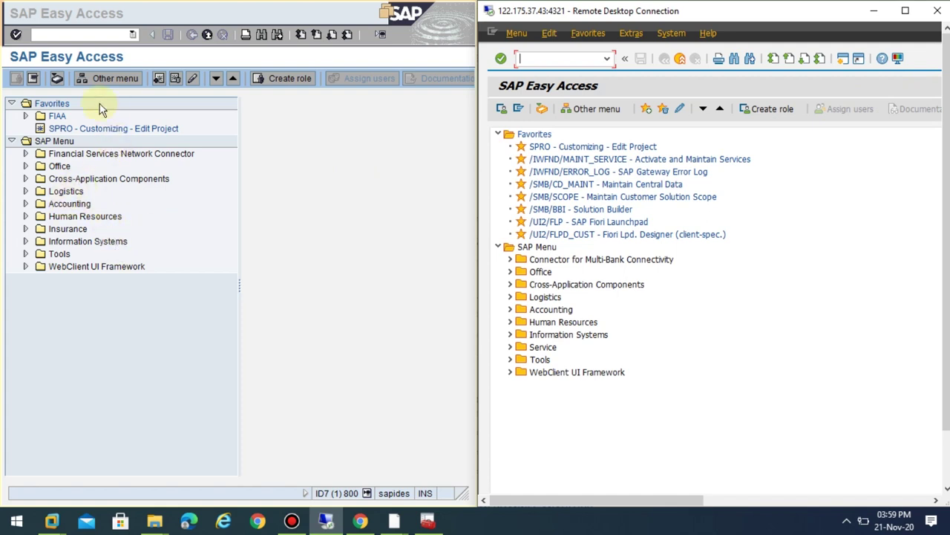
Open the document types overview in the ID7 session with transaction oba7.
{"action": "left_click", "coordinate": [99, 128]}
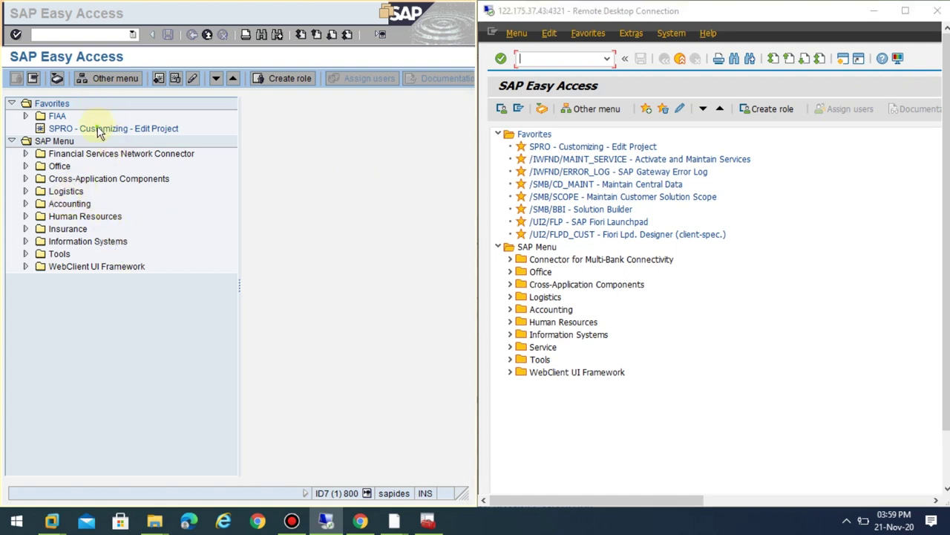
{"action": "left_click", "coordinate": [133, 34]}
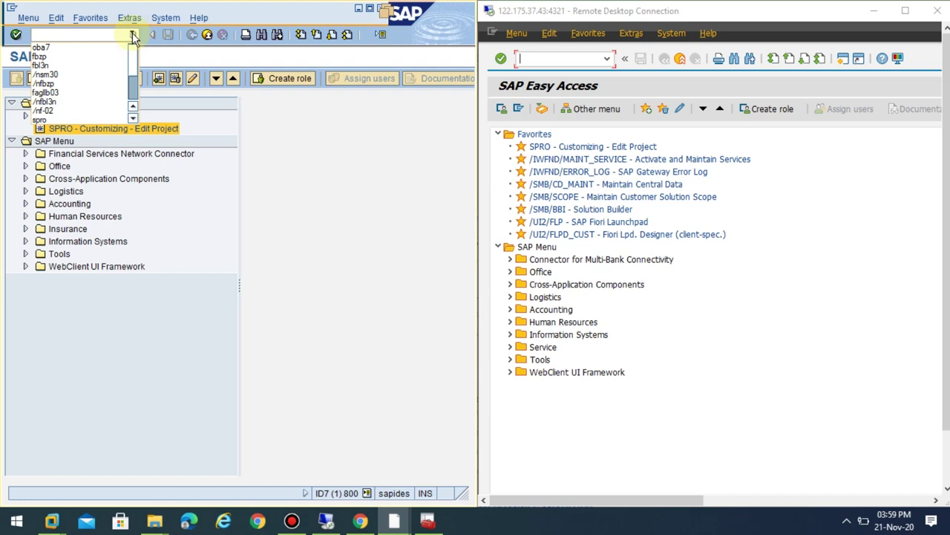
{"action": "left_click", "coordinate": [98, 35]}
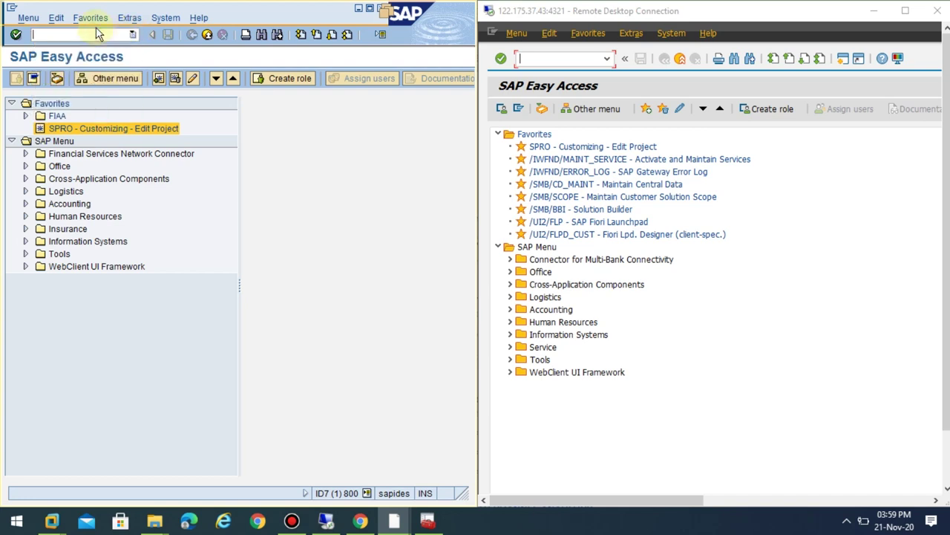
{"action": "type", "text": "oba7"}
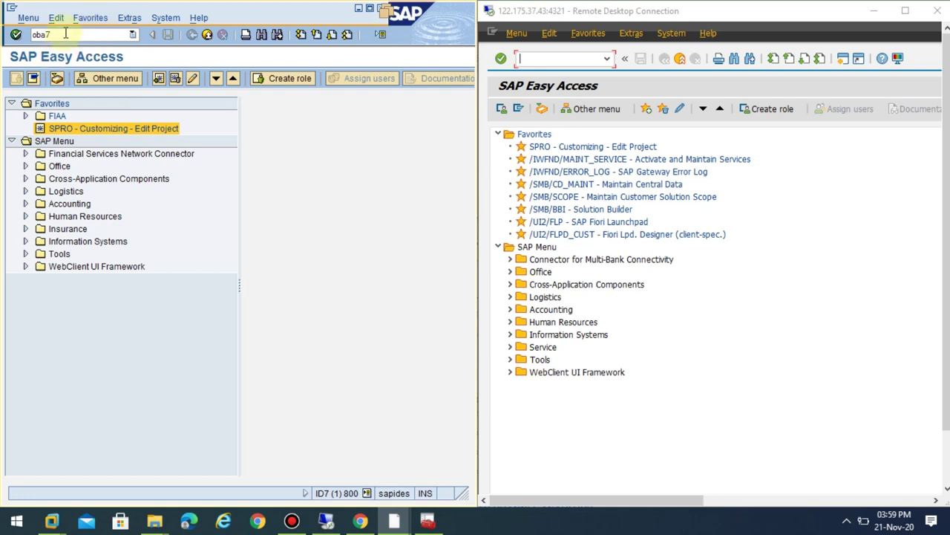
{"action": "key", "text": "Return"}
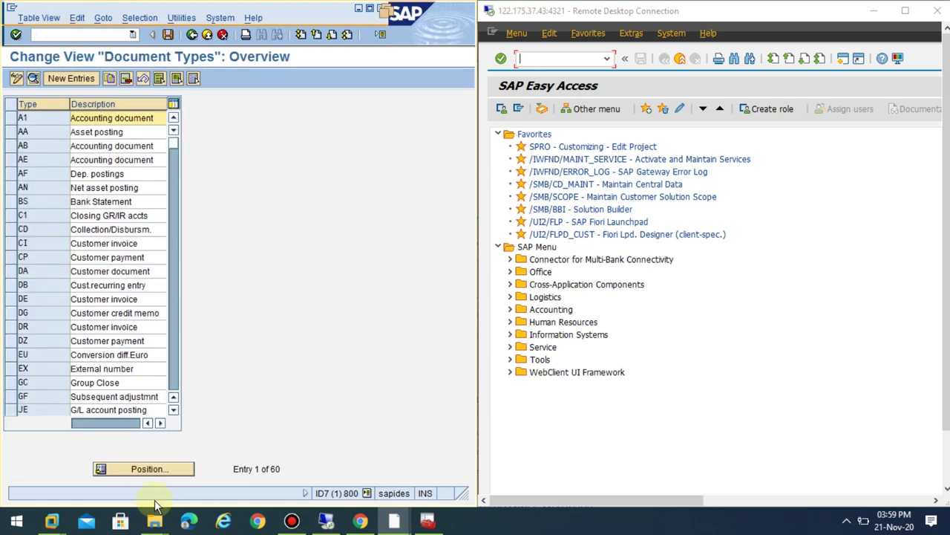
Position the ID7 document type list at DR and open the details of that customer invoice type.
{"action": "left_click", "coordinate": [154, 469]}
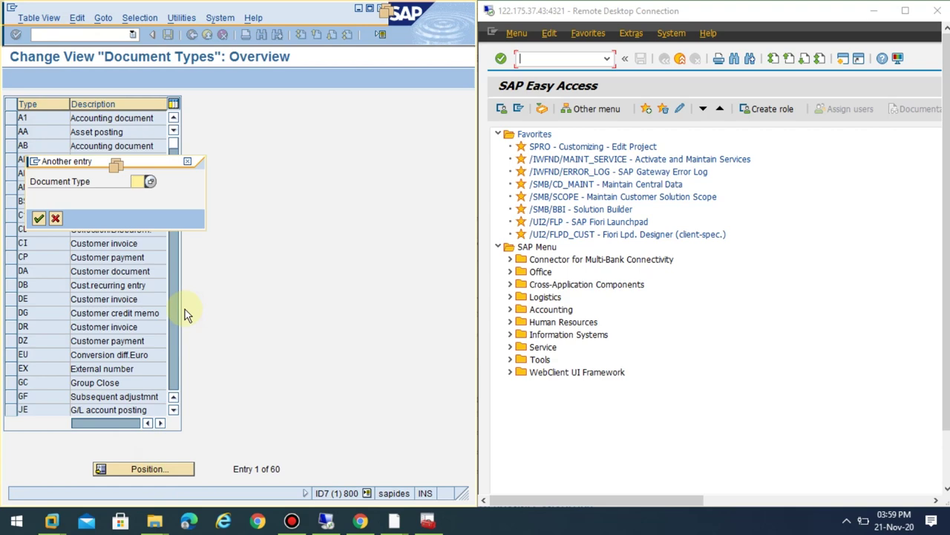
{"action": "type", "text": "dr"}
{"action": "key", "text": "Return"}
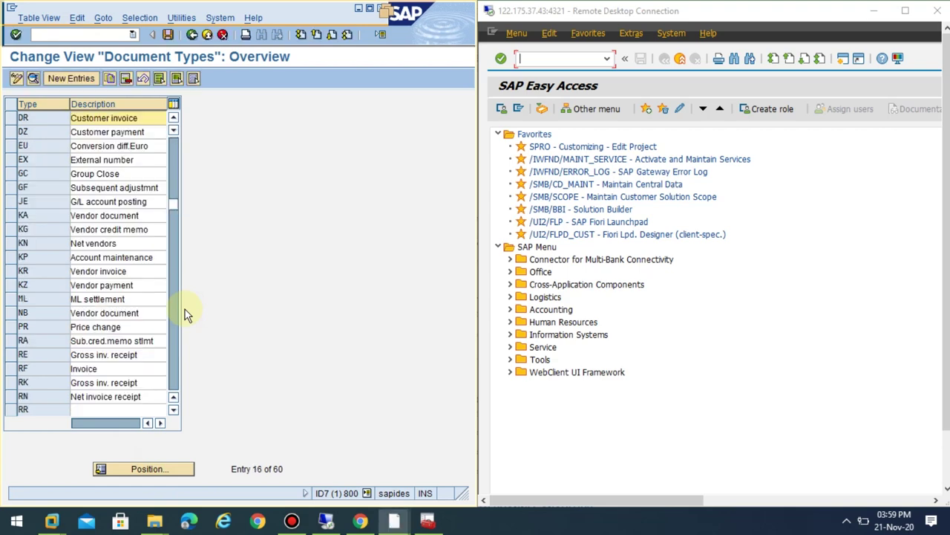
{"action": "double_click", "coordinate": [52, 123]}
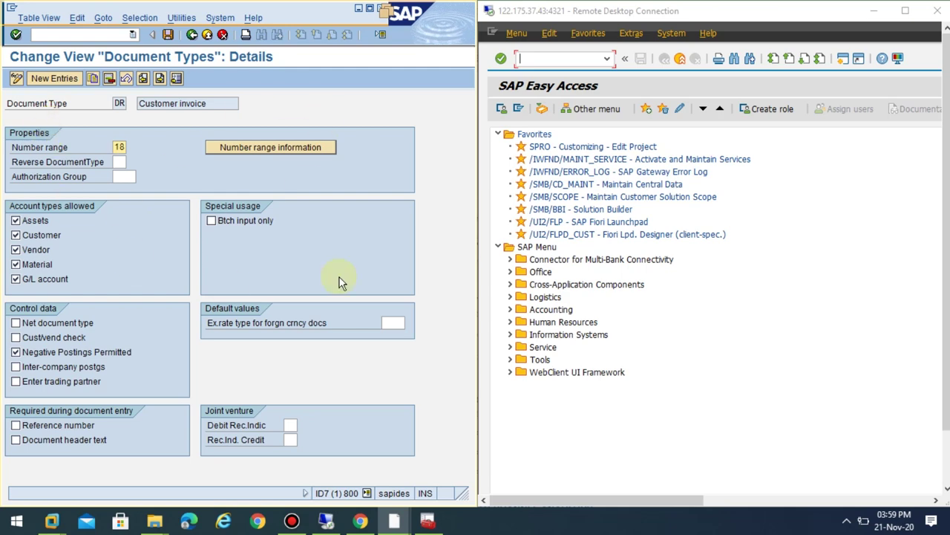
Run transaction oba7 in the Remote Desktop SAP session to open its document types overview.
{"action": "left_click", "coordinate": [606, 59]}
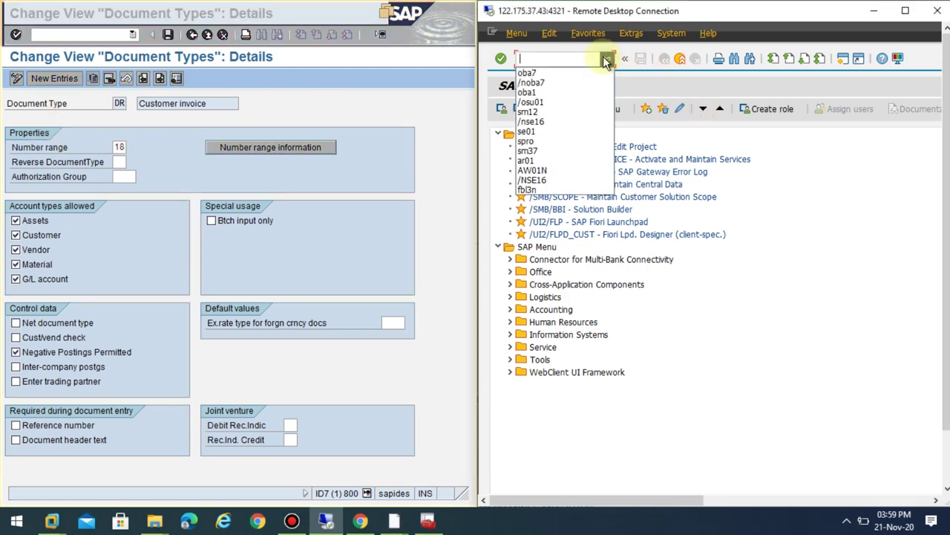
{"action": "left_click", "coordinate": [550, 72]}
{"action": "key", "text": "Return"}
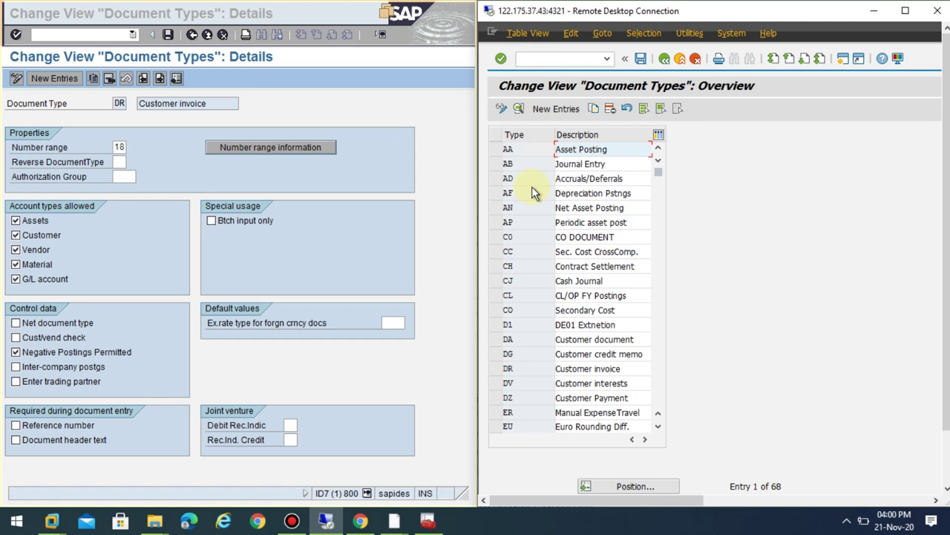
Position the remote session's document type list at DR and open the details of its customer invoice type.
{"action": "left_click", "coordinate": [635, 487]}
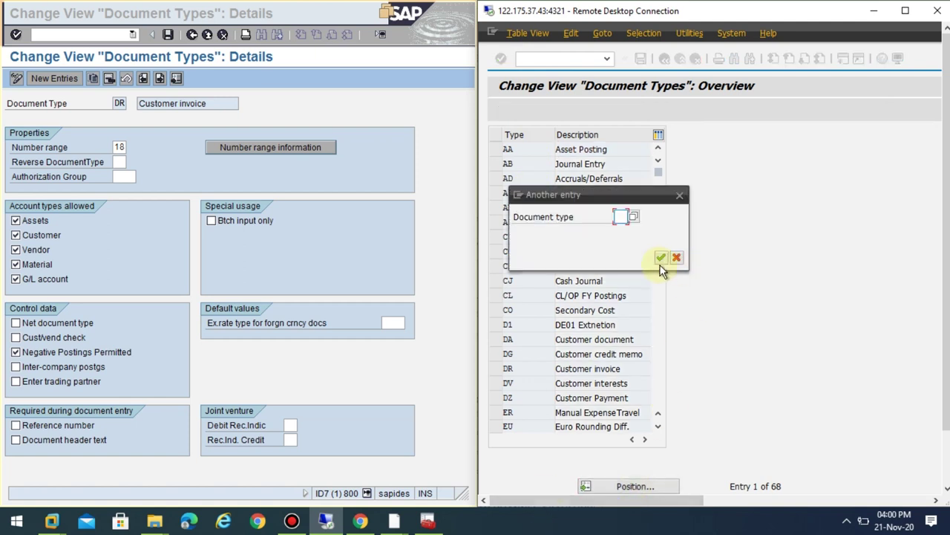
{"action": "type", "text": "DR"}
{"action": "key", "text": "Return"}
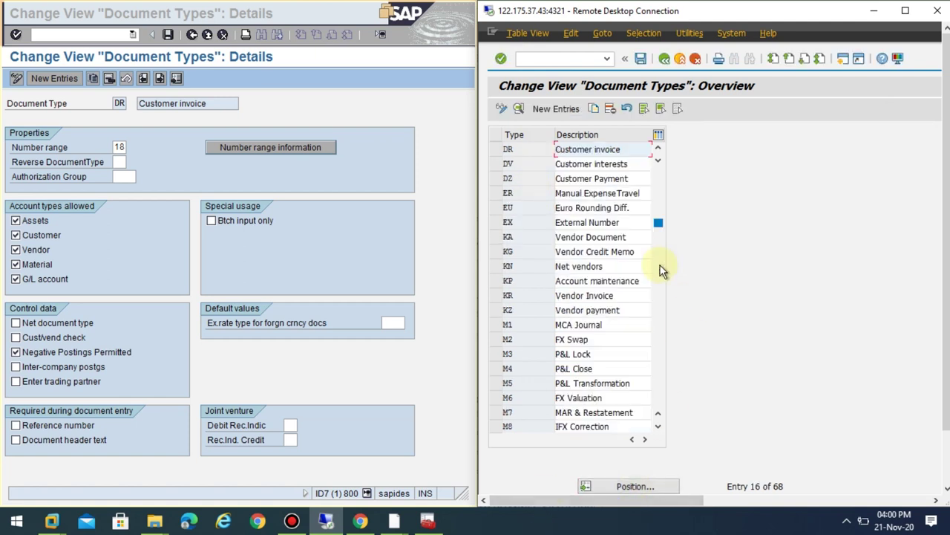
{"action": "double_click", "coordinate": [515, 148]}
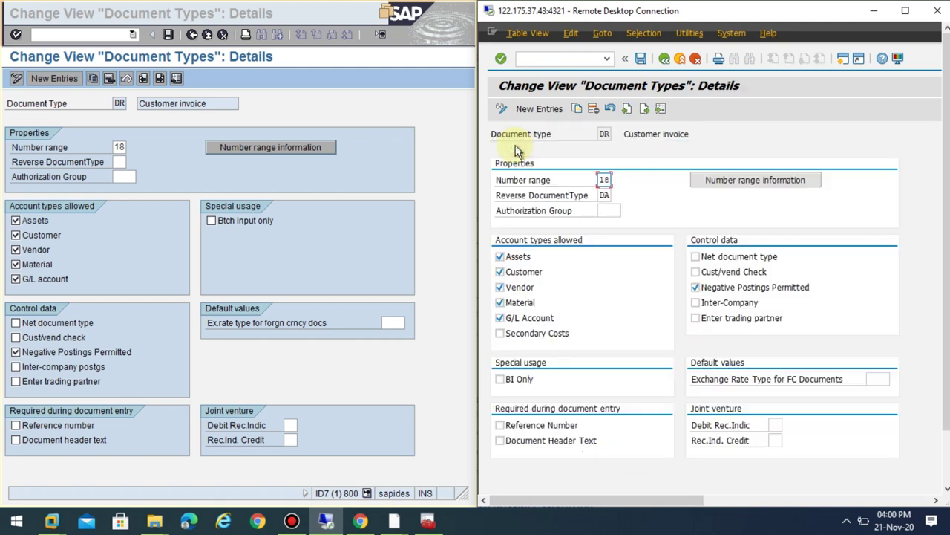
Compare the DR document type settings in both systems, examining the Secondary Costs account type and the Net document type option.
{"action": "left_click", "coordinate": [119, 103]}
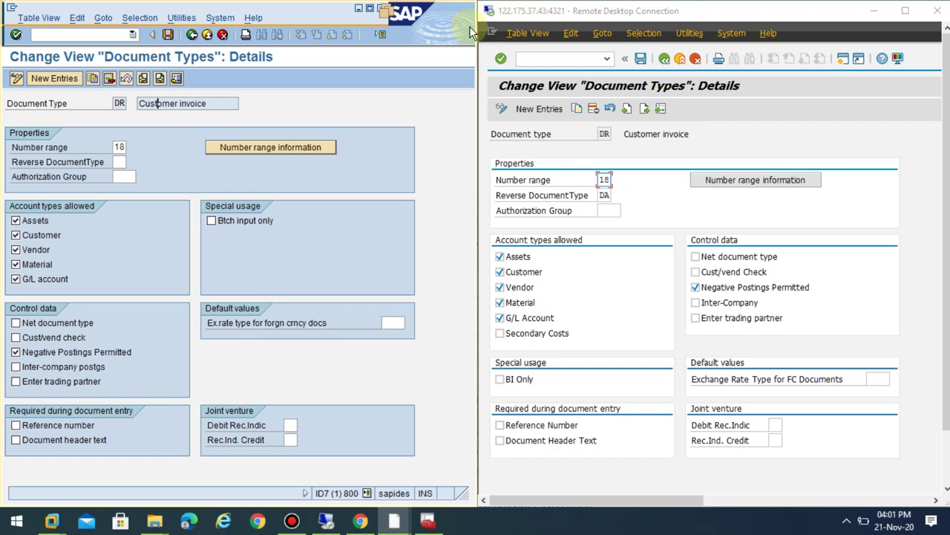
{"action": "left_click", "coordinate": [537, 335]}
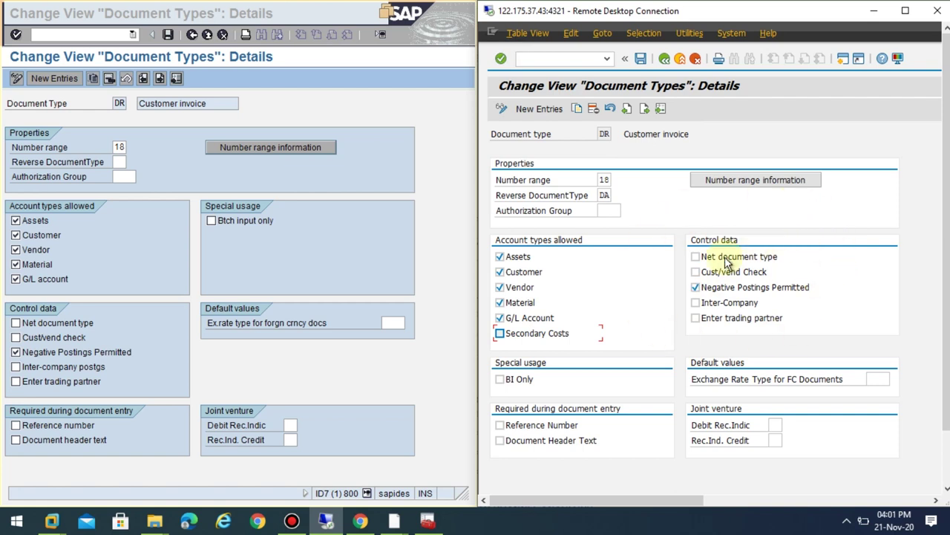
{"action": "left_click", "coordinate": [756, 260]}
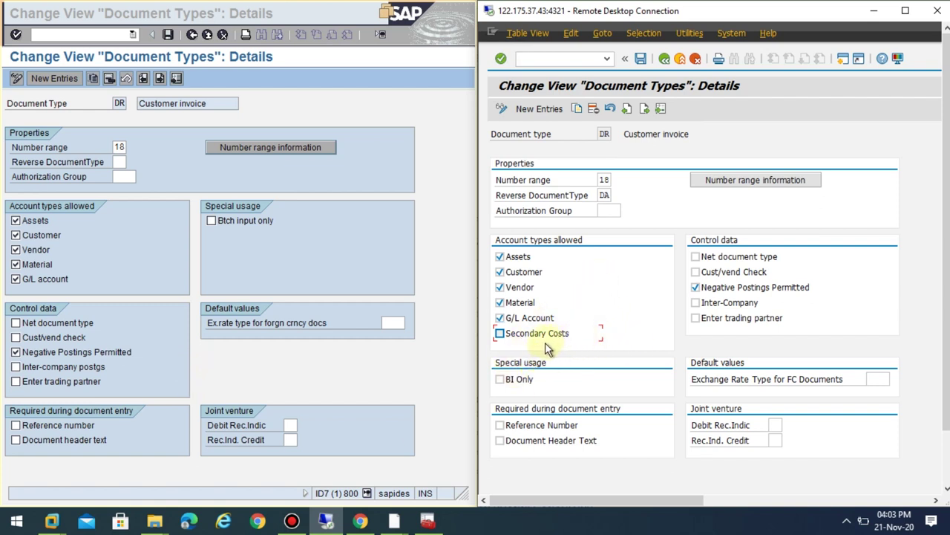
Leave the DR details in the remote session, rerun oba7 and open the details of document type CO, Secondary Cost.
{"action": "left_click", "coordinate": [681, 61]}
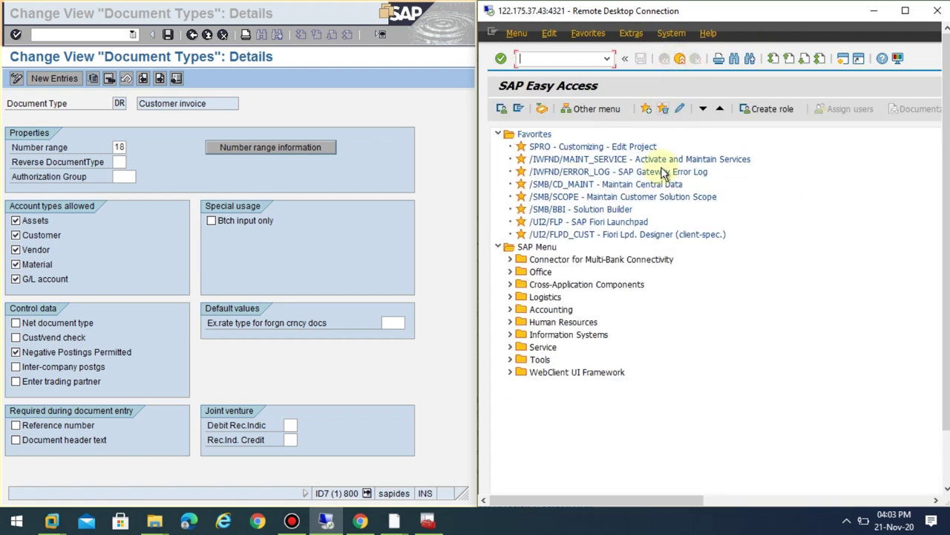
{"action": "left_click", "coordinate": [607, 59]}
{"action": "left_click", "coordinate": [554, 74]}
{"action": "key", "text": "Return"}
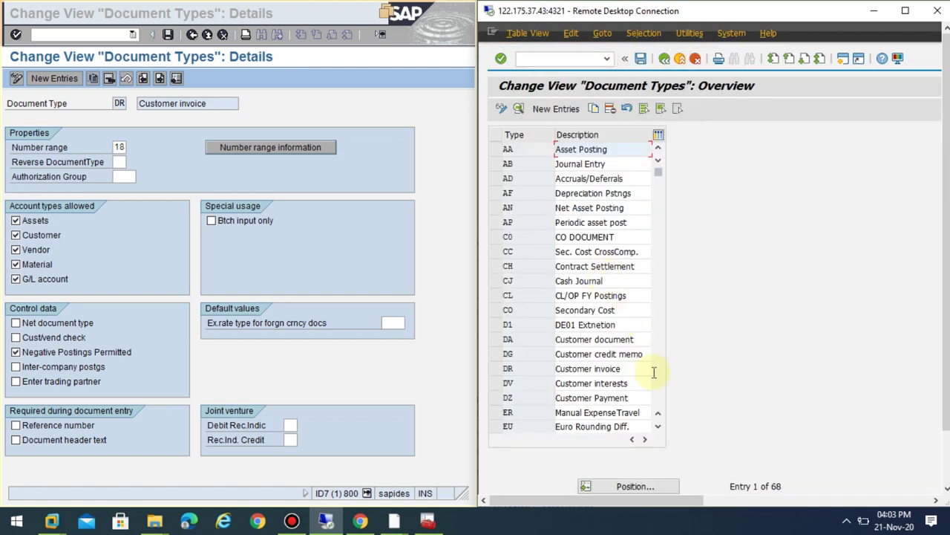
{"action": "left_click", "coordinate": [562, 310]}
{"action": "double_click", "coordinate": [527, 309]}
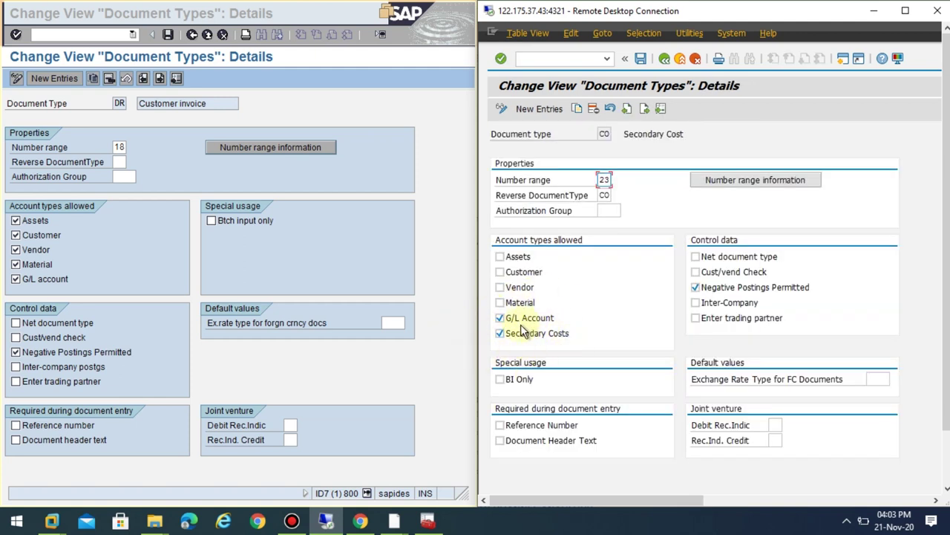
Exit the DR details in the ID7 session and rerun oba7 to show its document types overview.
{"action": "left_click", "coordinate": [211, 41]}
{"action": "left_click", "coordinate": [208, 36]}
{"action": "left_click", "coordinate": [133, 35]}
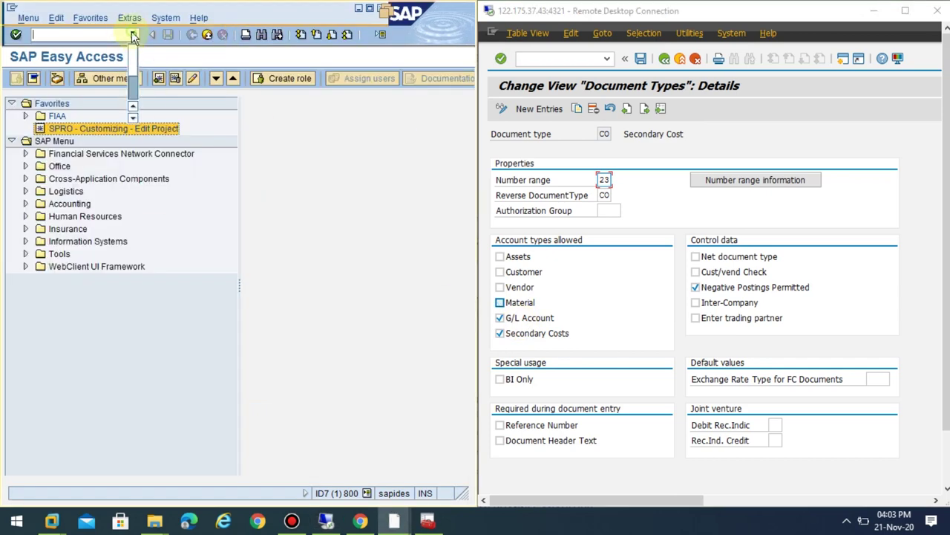
{"action": "left_click", "coordinate": [97, 46]}
{"action": "key", "text": "Return"}
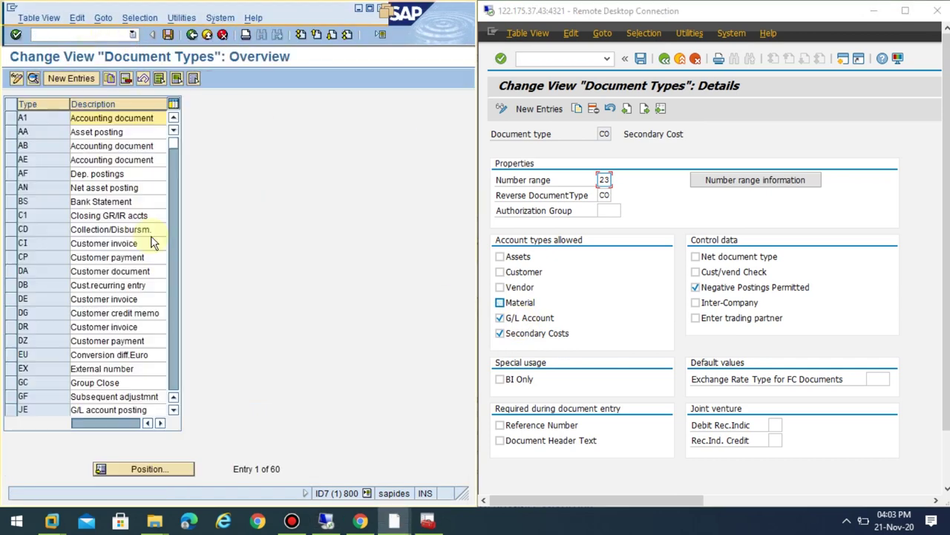
Look through the ID7 document type list for a CO secondary cost type.
{"action": "double_click", "coordinate": [46, 269]}
{"action": "scroll", "coordinate": [45, 273], "scroll_direction": "down", "scroll_amount": 6}
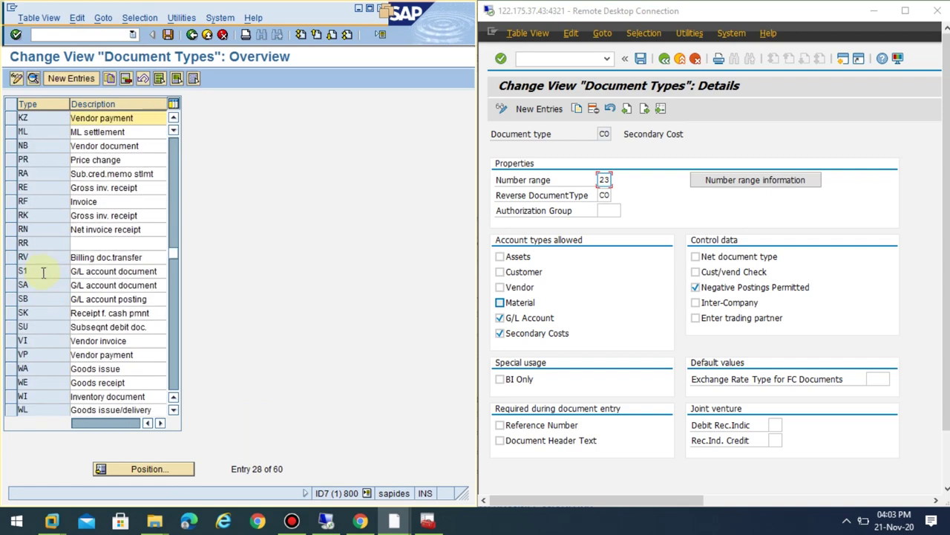
{"action": "scroll", "coordinate": [42, 275], "scroll_direction": "up", "scroll_amount": 5}
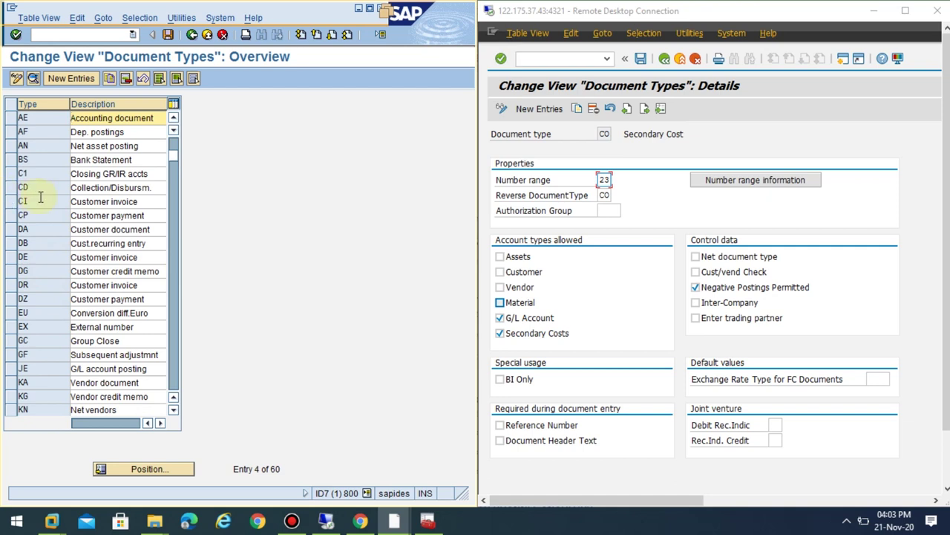